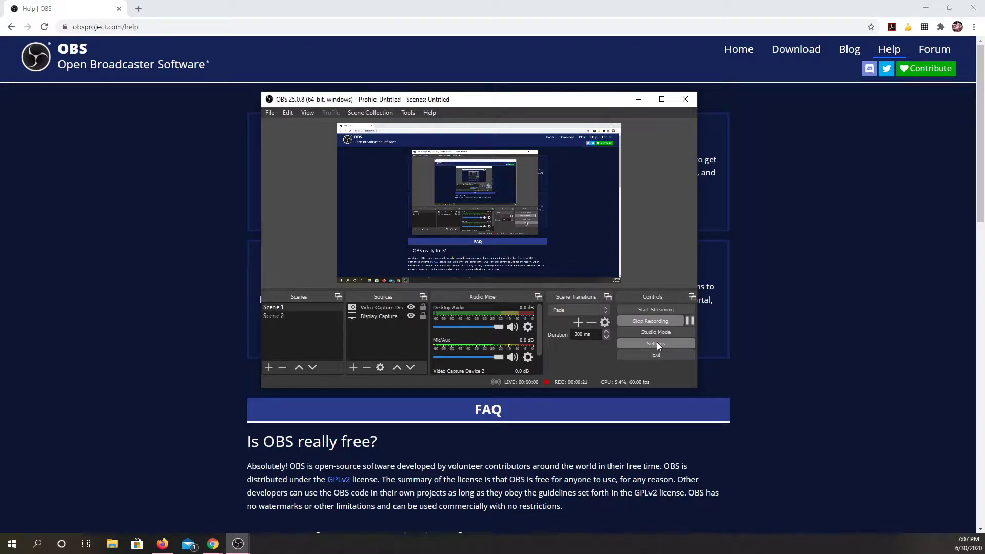
Open Settings and keep the Dark (Default) theme on the General page
click(657, 343)
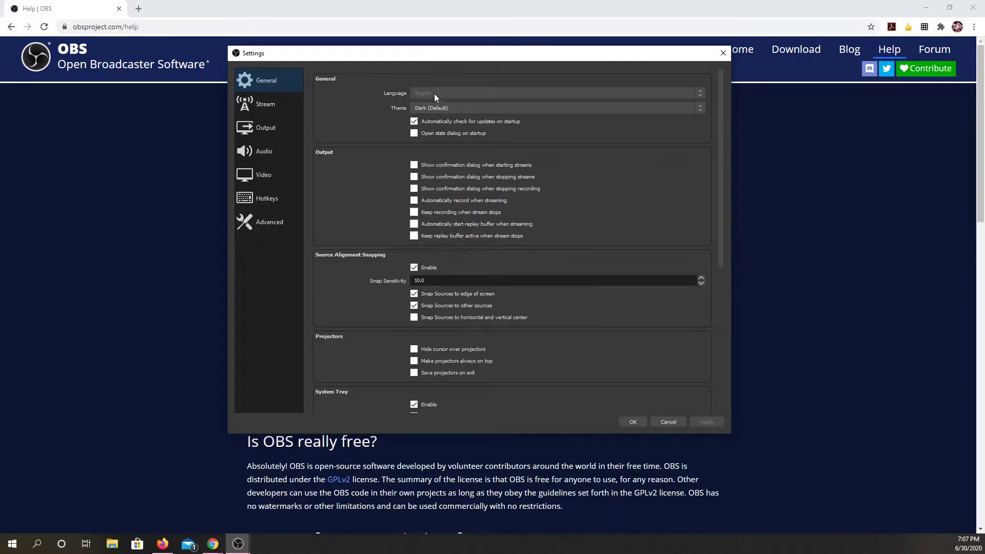
click(497, 111)
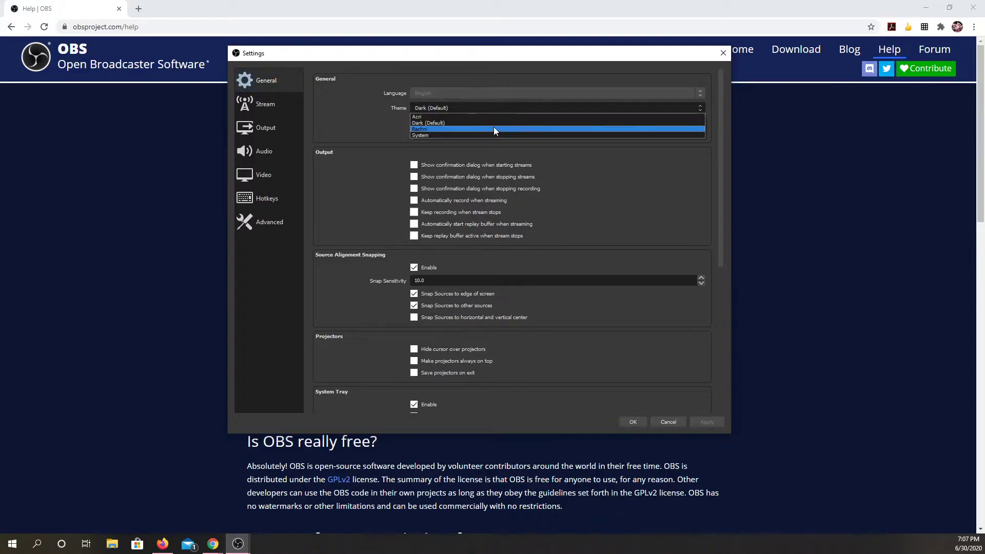
click(493, 122)
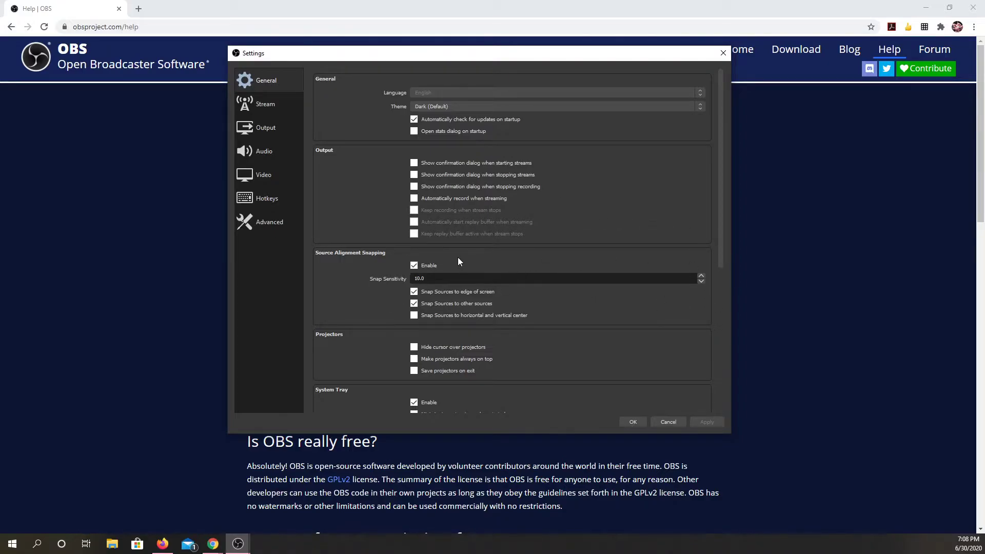
Scroll the General page down to Multiview and list its layout options, set to Horizontal, Top (8 Scenes)
scroll(456, 263, down, 2)
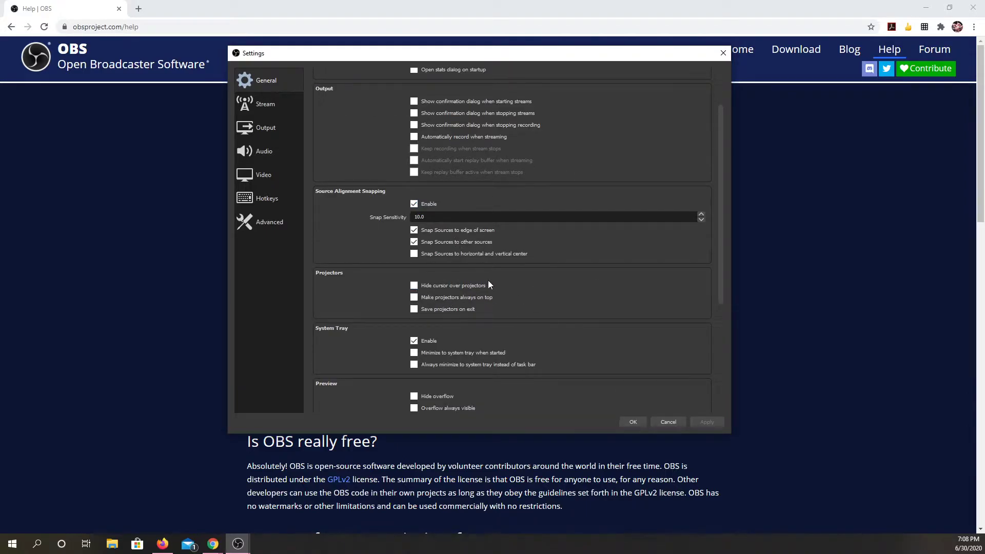
scroll(476, 282, down, 2)
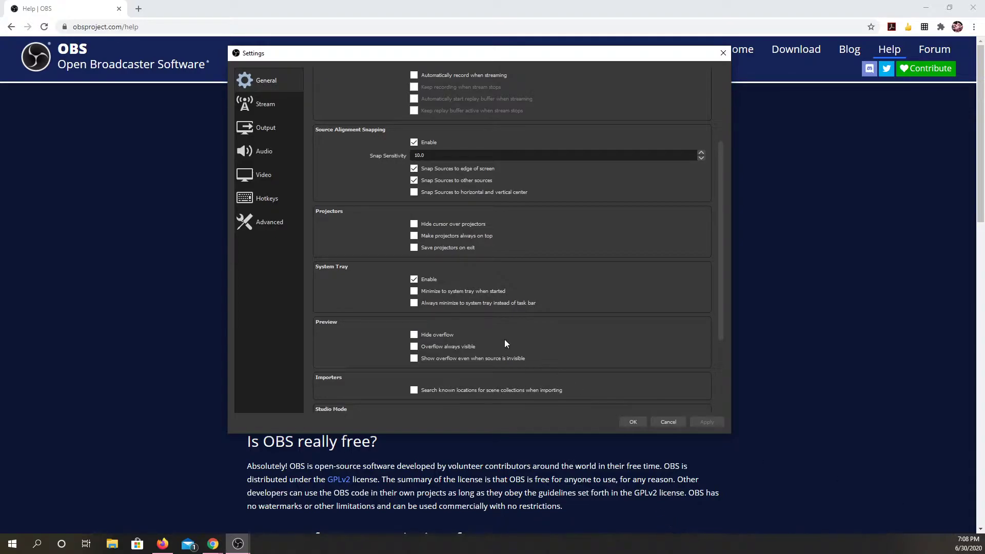
scroll(492, 337, down, 2)
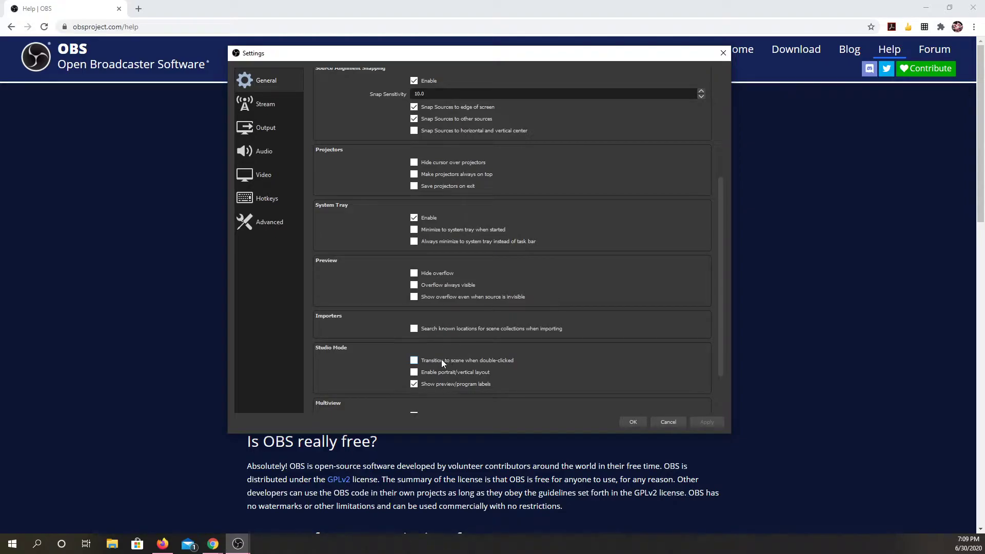
scroll(411, 350, down, 1)
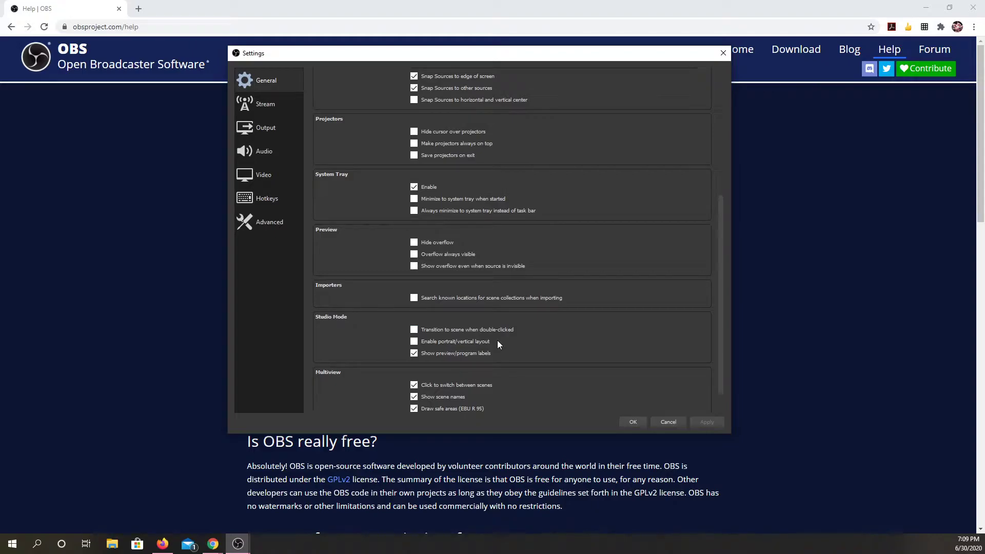
scroll(451, 343, down, 1)
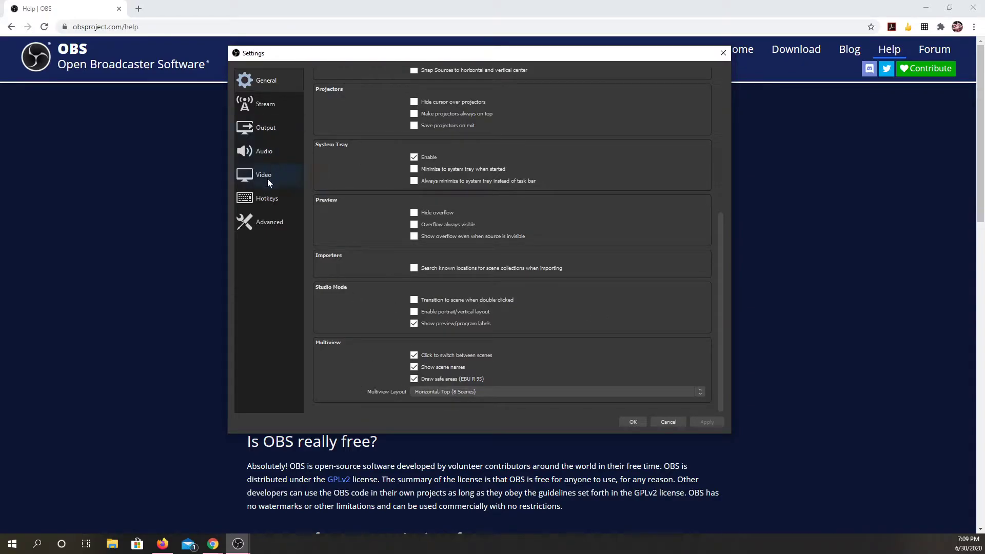
click(516, 393)
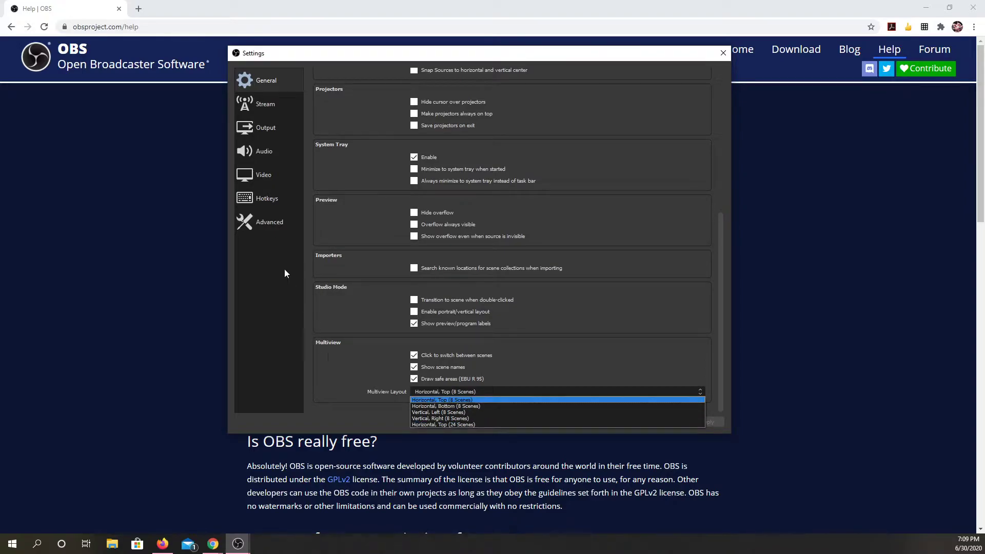
On the Stream page, try YouTube / YouTube Gaming as the service with the Primary ingest server
click(268, 101)
click(269, 103)
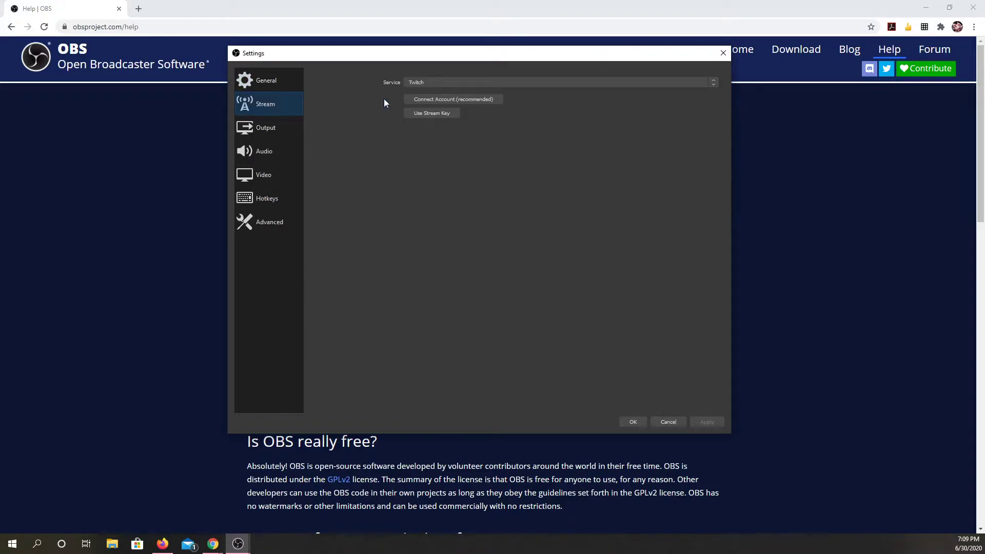
click(717, 84)
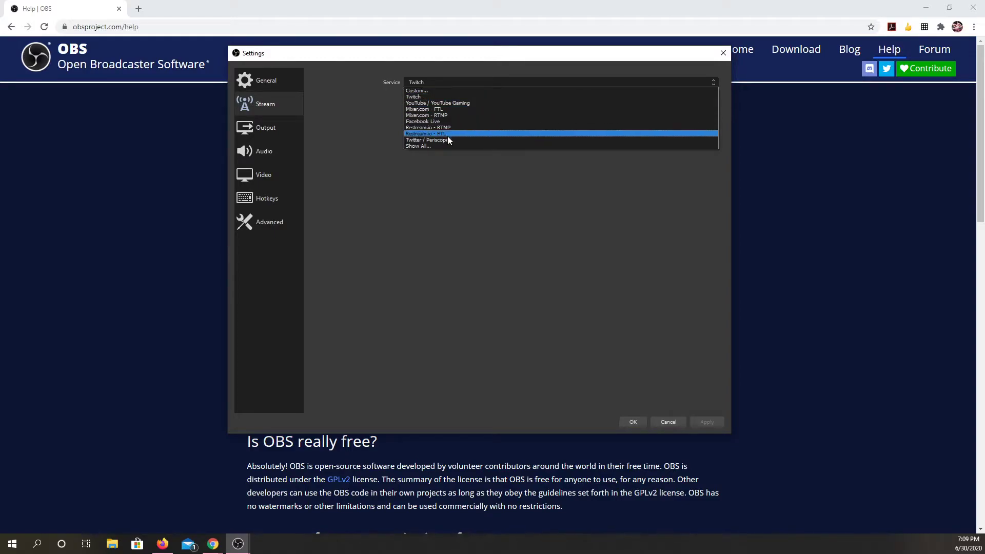
click(449, 103)
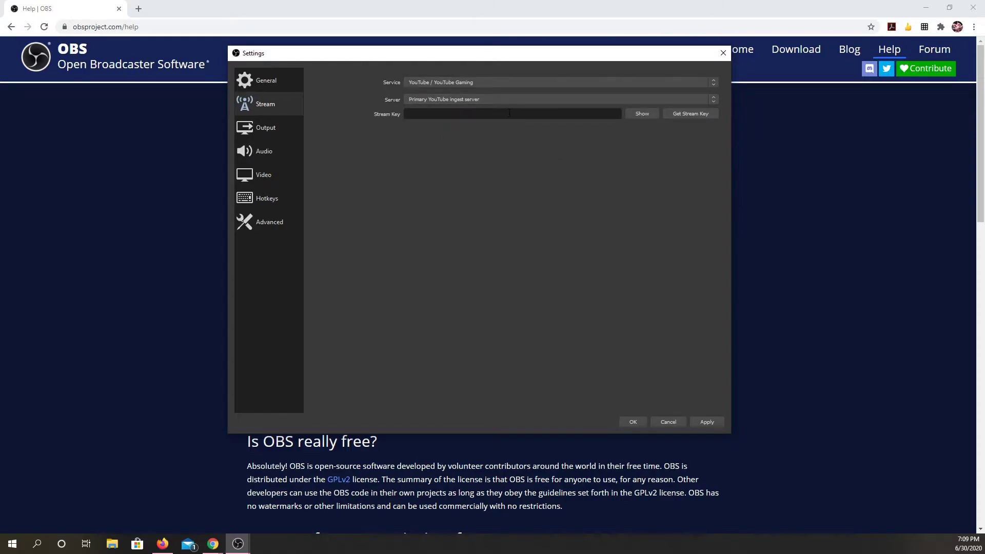
click(491, 97)
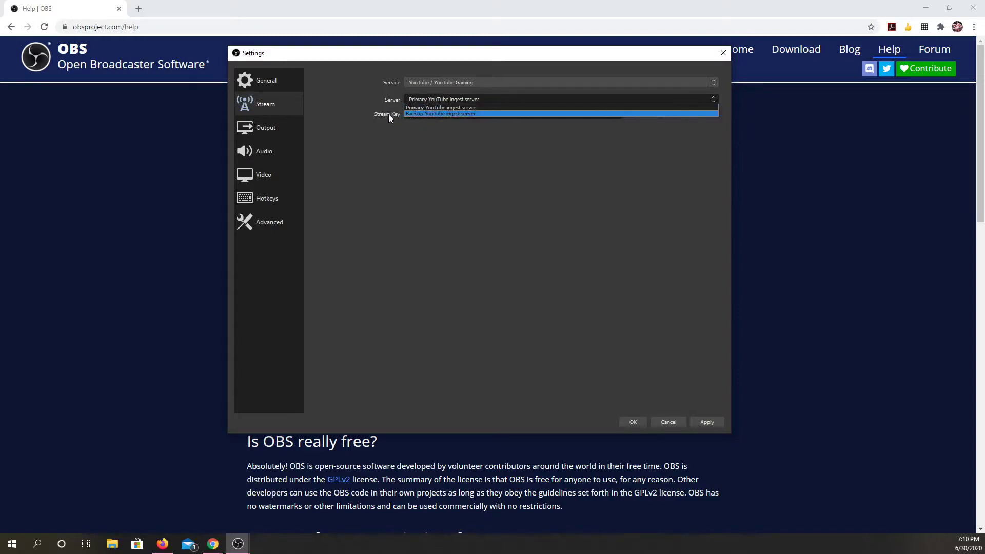
click(429, 145)
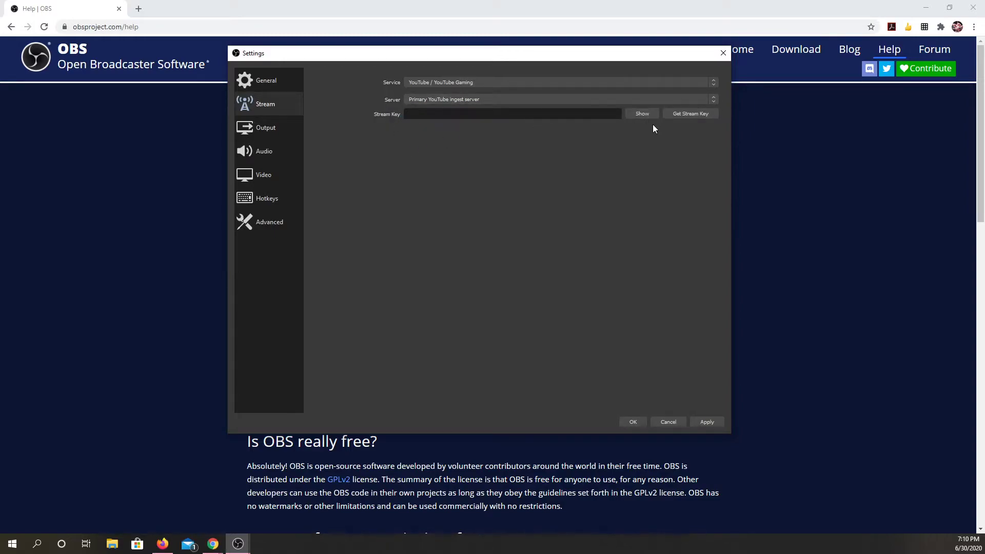
Switch the streaming service back to Twitch and dismiss the account log-in window
click(692, 87)
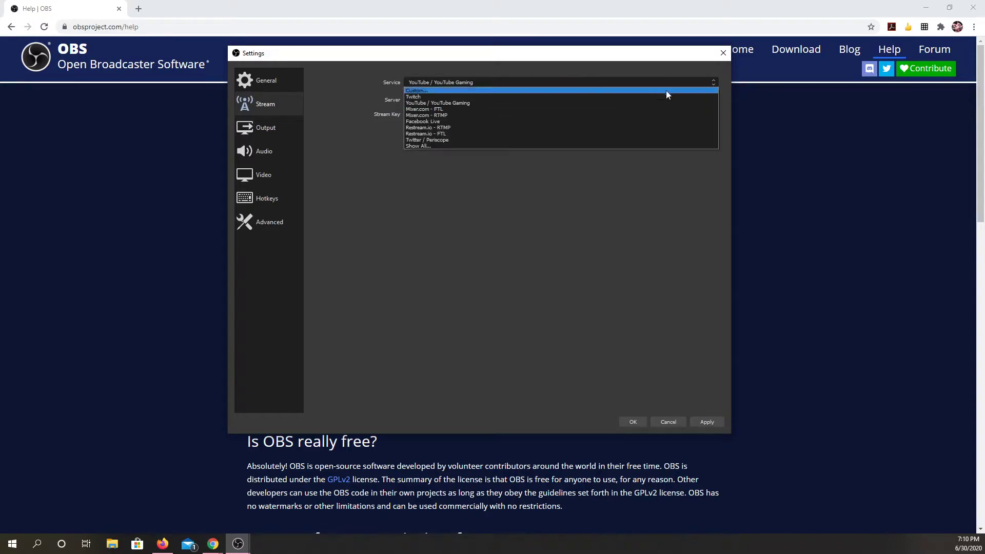
click(622, 101)
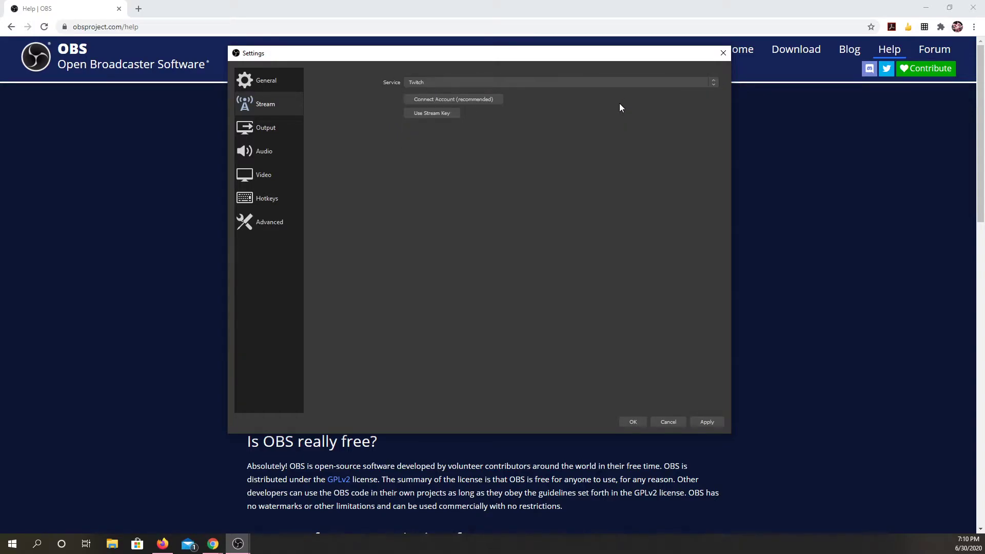
click(479, 97)
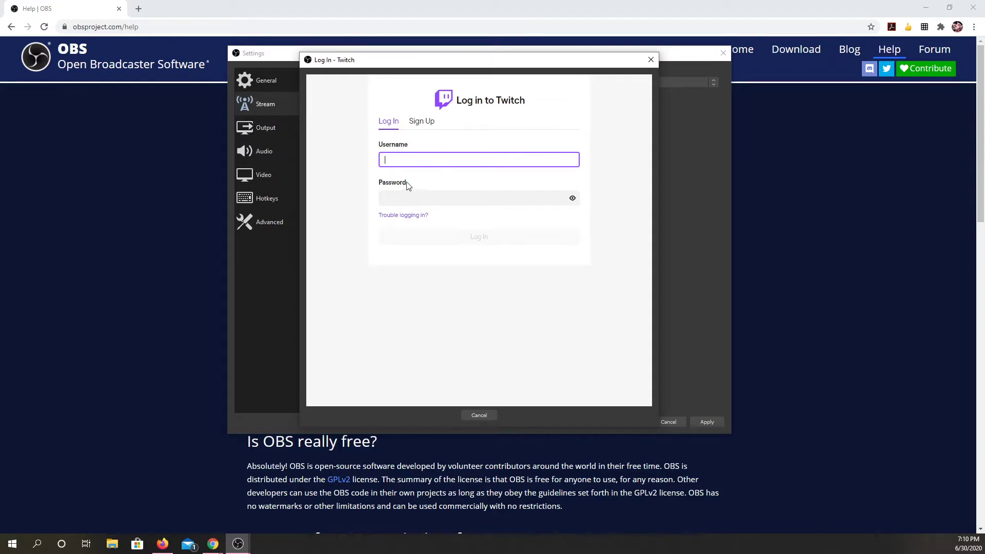
click(651, 60)
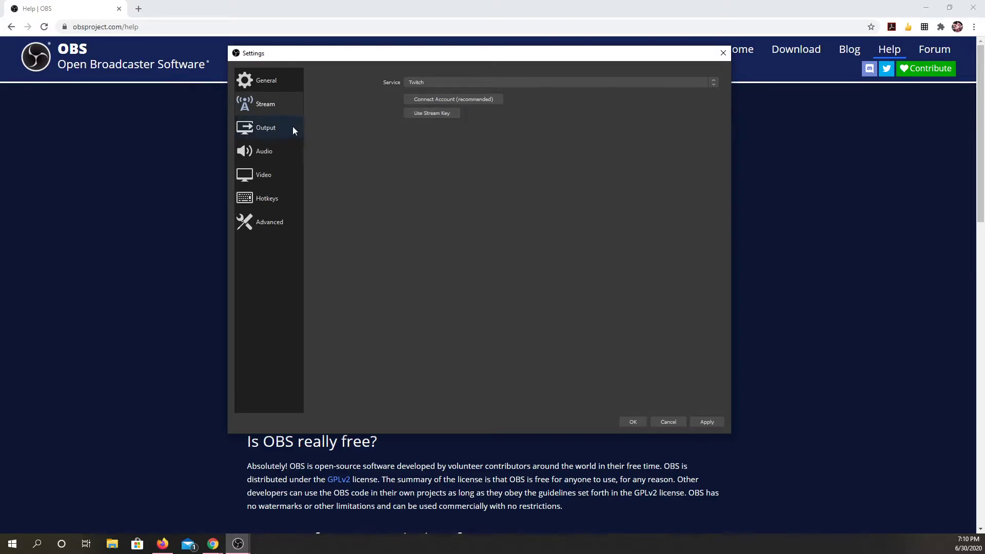
Review Output settings: 2500 Kbps video bitrate, Hardware (NVENC) encoder kept, 160 audio bitrate
click(277, 132)
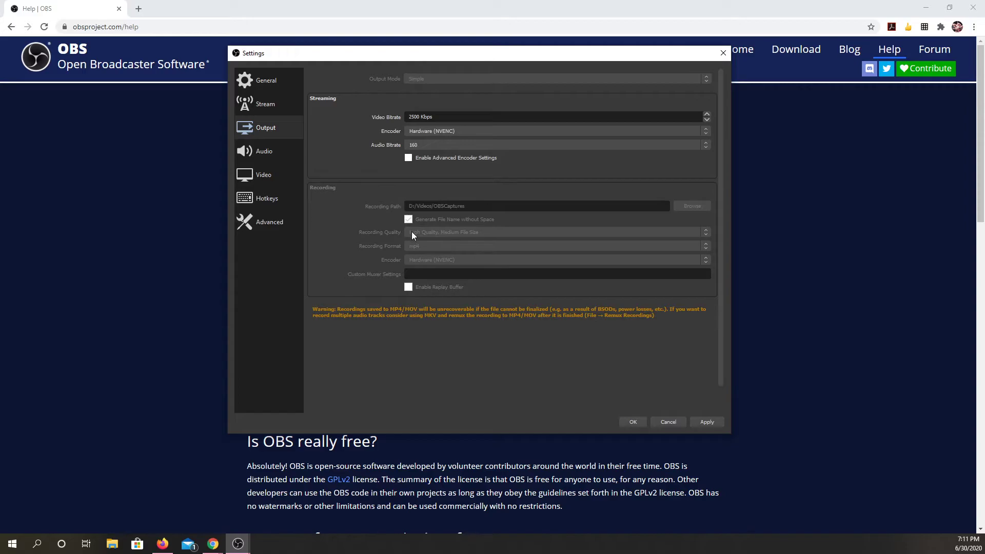
click(707, 132)
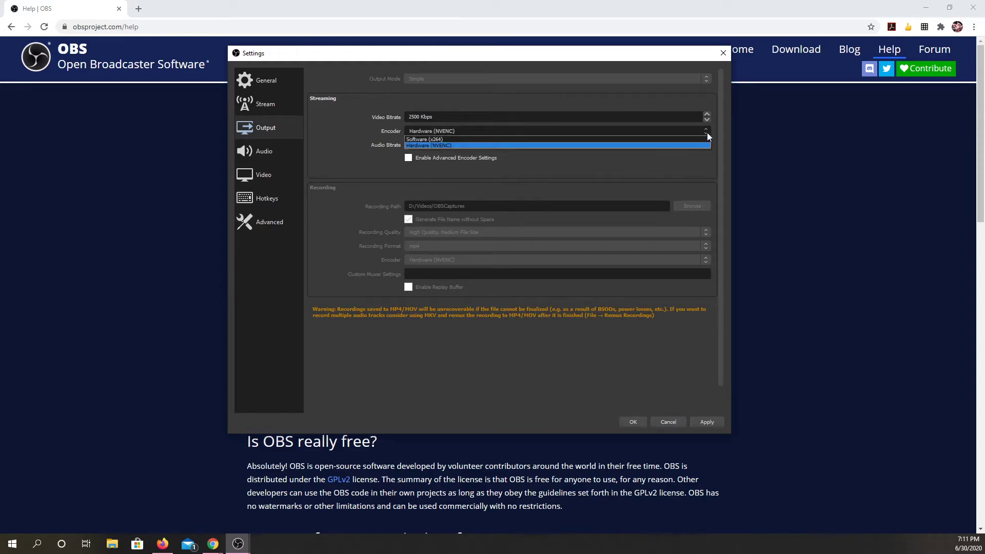
click(707, 132)
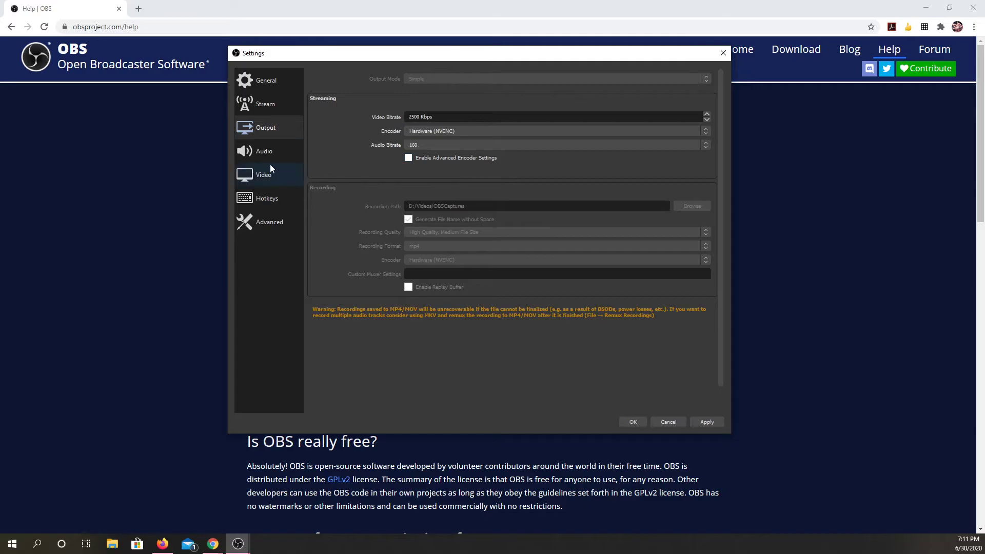
click(262, 151)
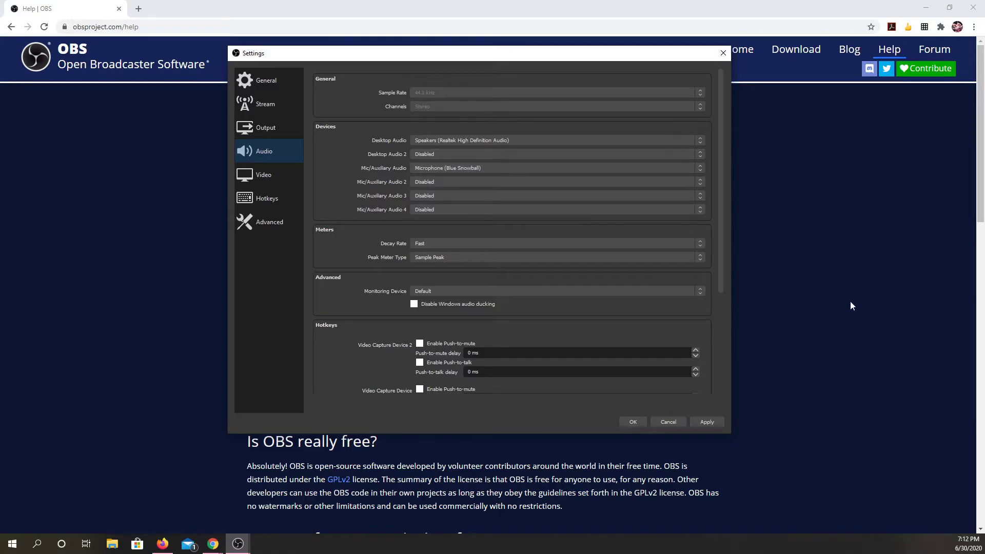
click(697, 169)
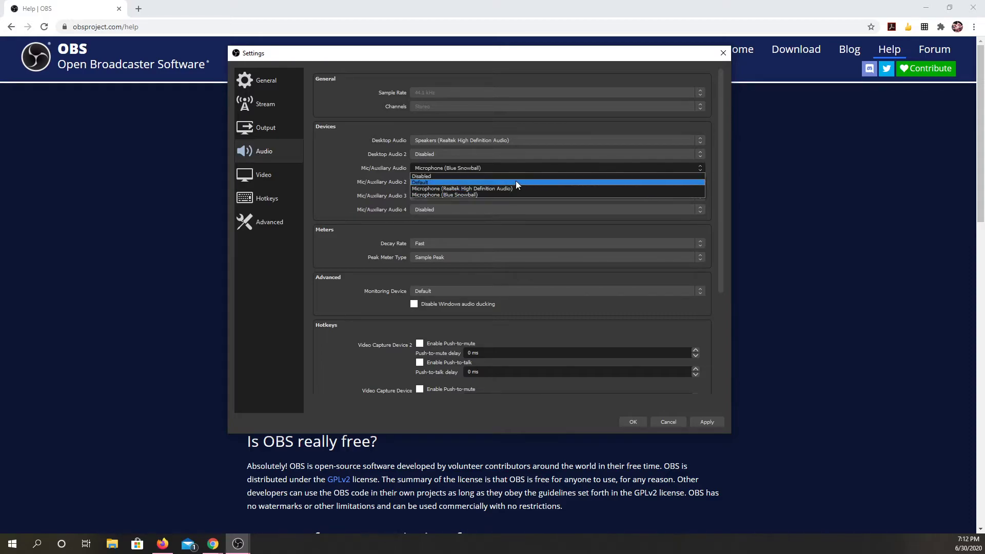
right_click(755, 197)
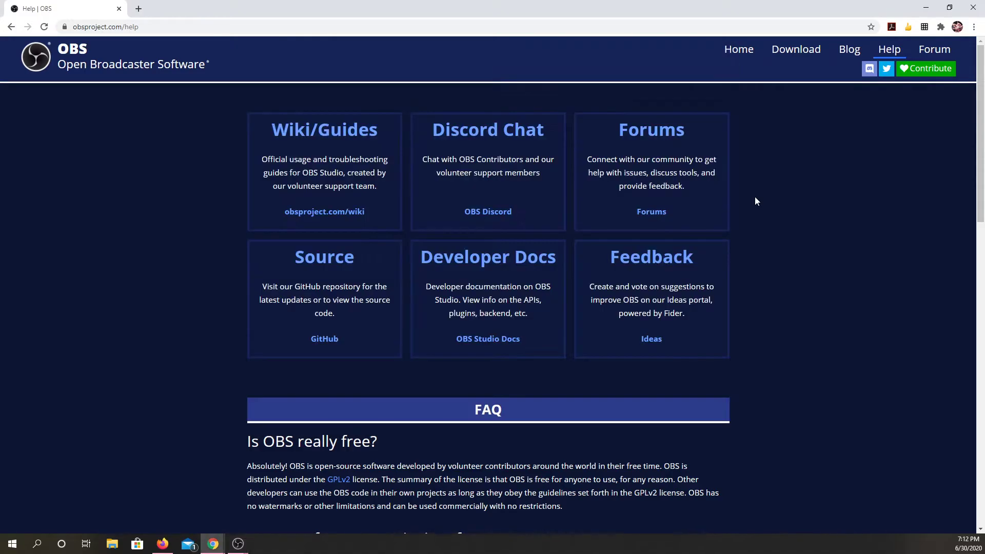
click(239, 545)
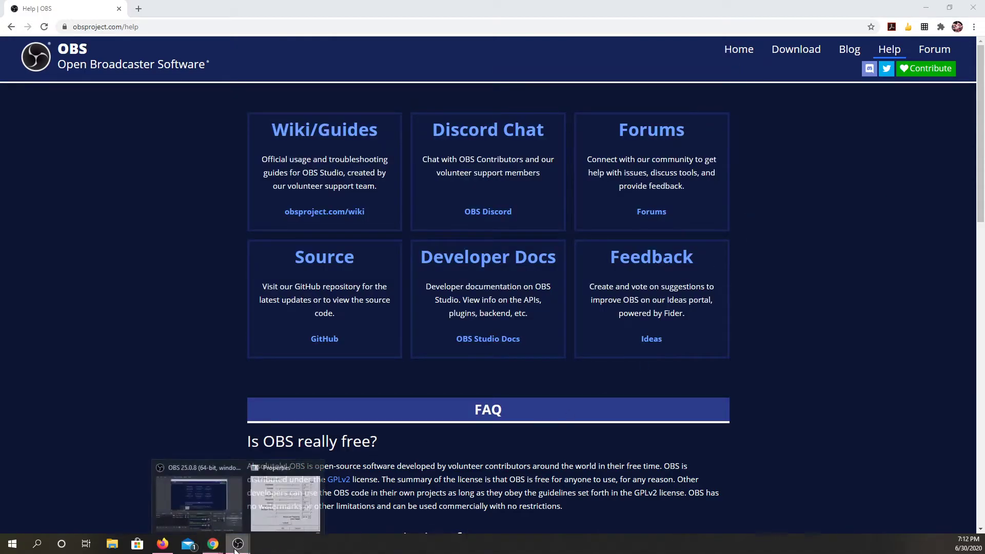
mouse_move(252, 521)
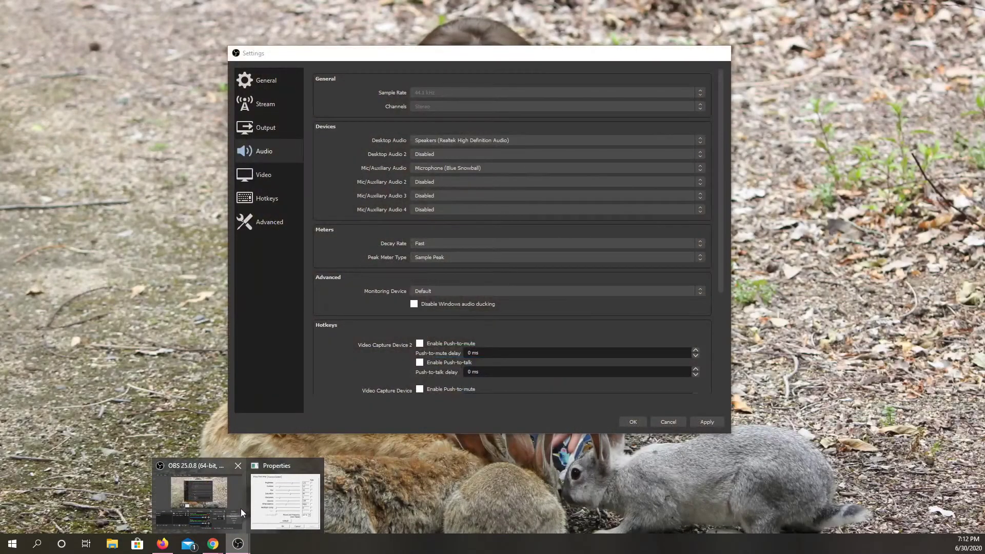
click(227, 498)
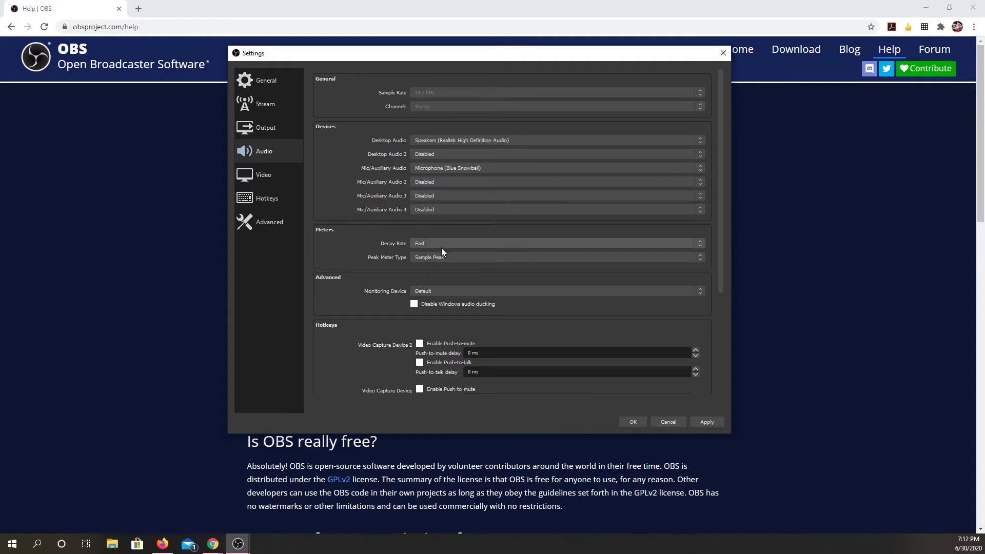
click(459, 246)
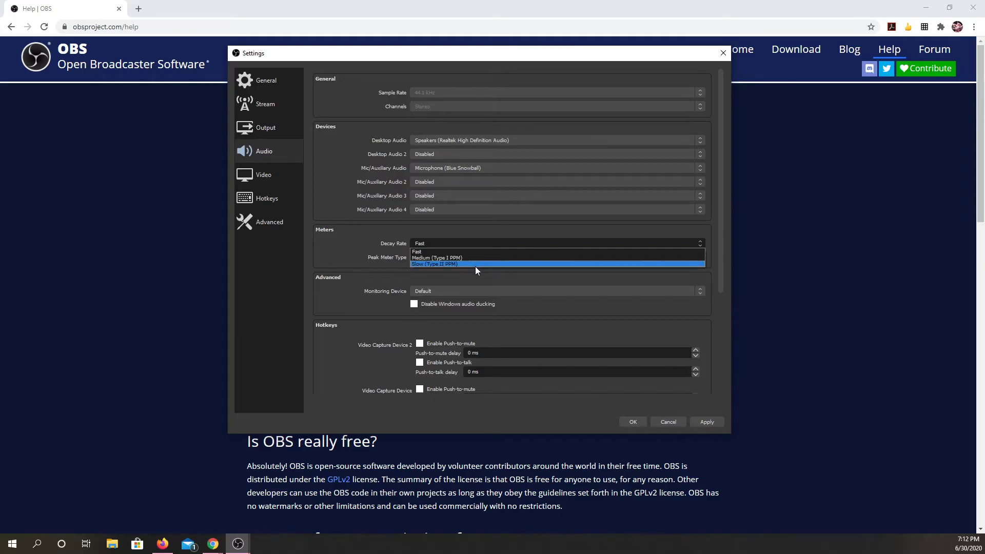
click(348, 301)
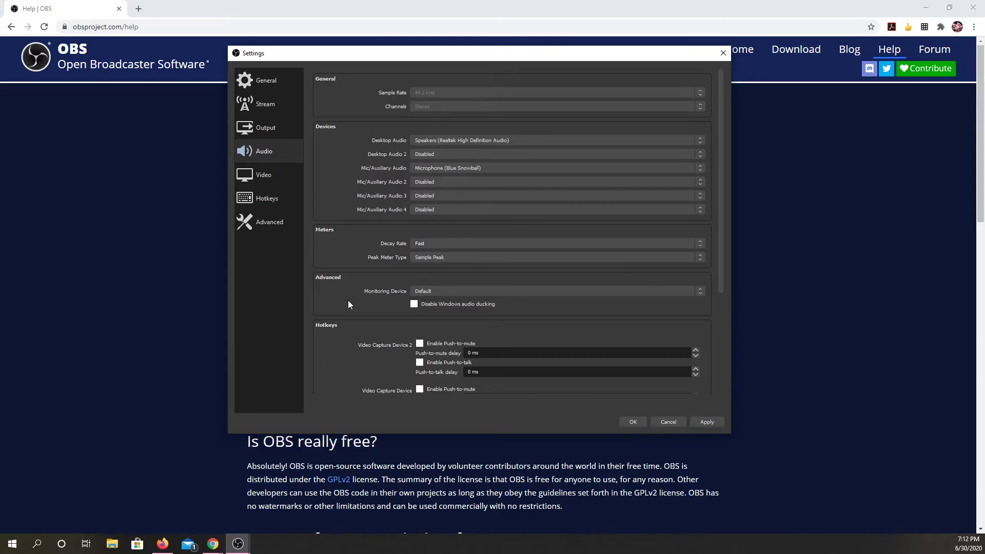
click(489, 289)
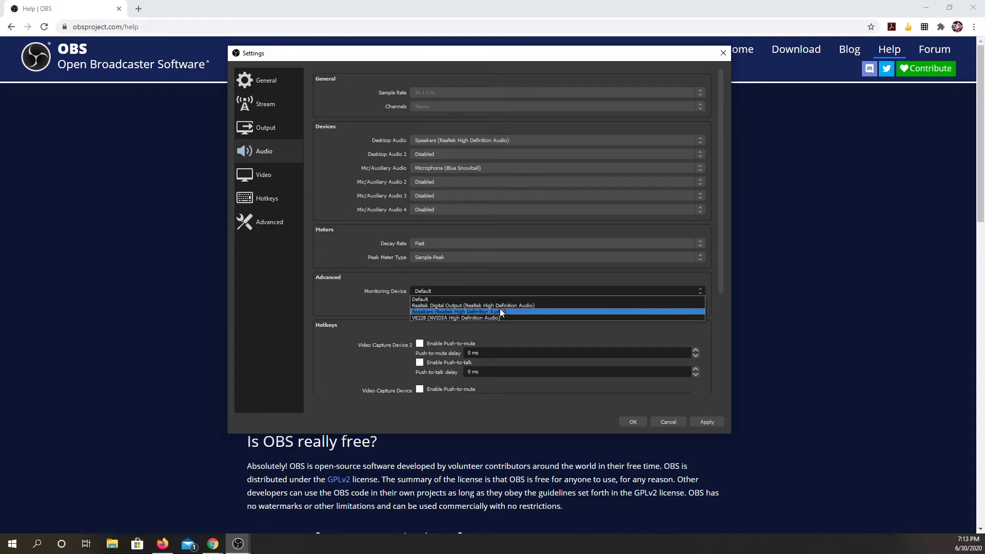
click(338, 334)
scroll(388, 329, down, 2)
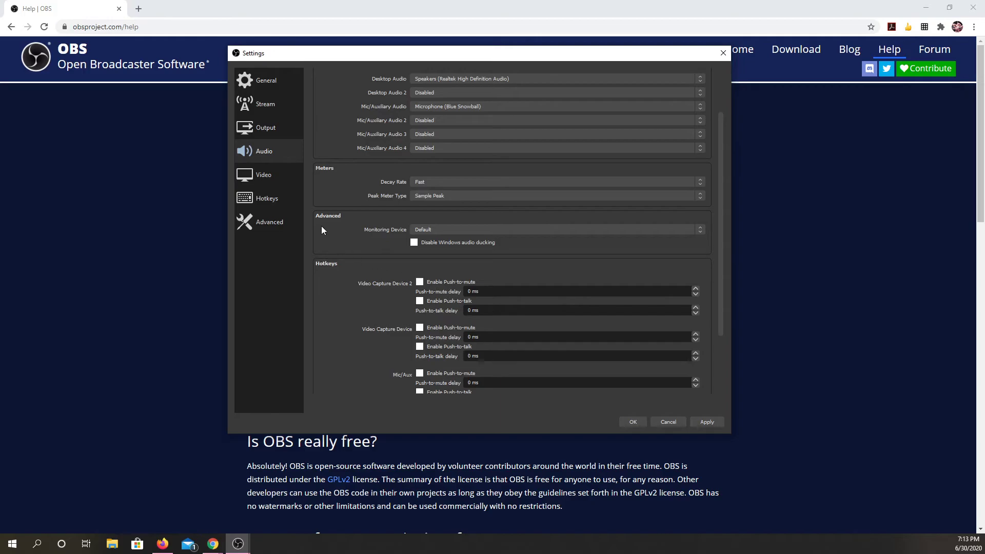
drag(412, 62, 384, 458)
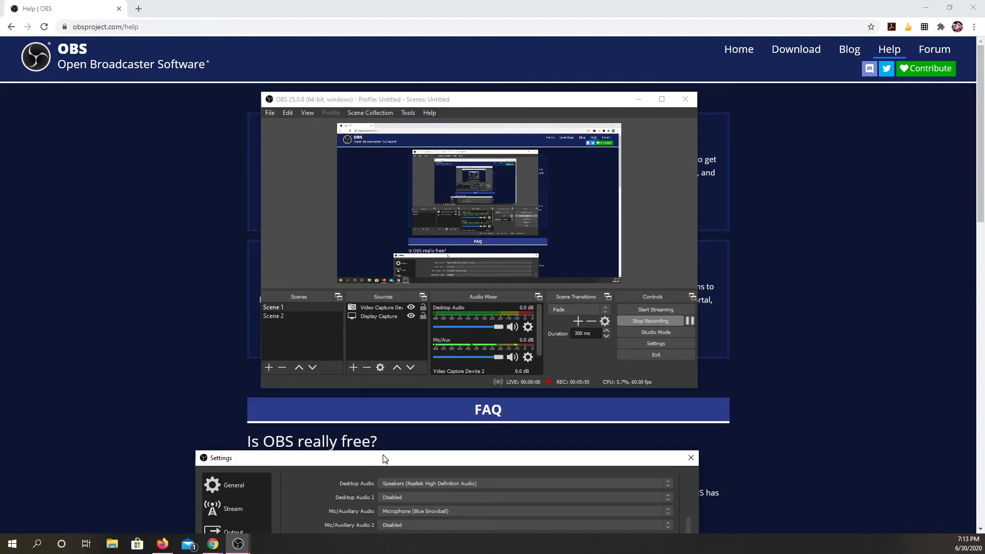
drag(385, 458, 431, 70)
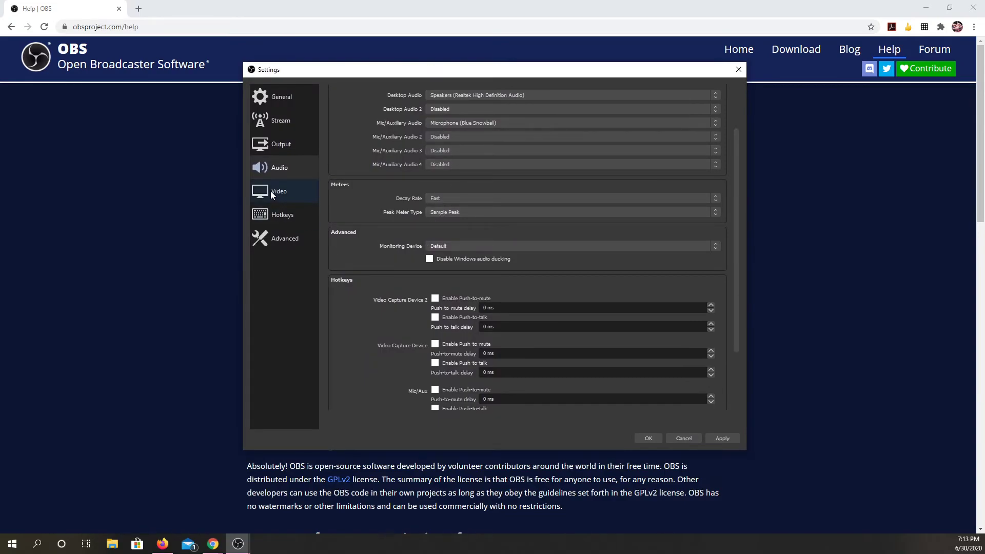
scroll(392, 387, down, 3)
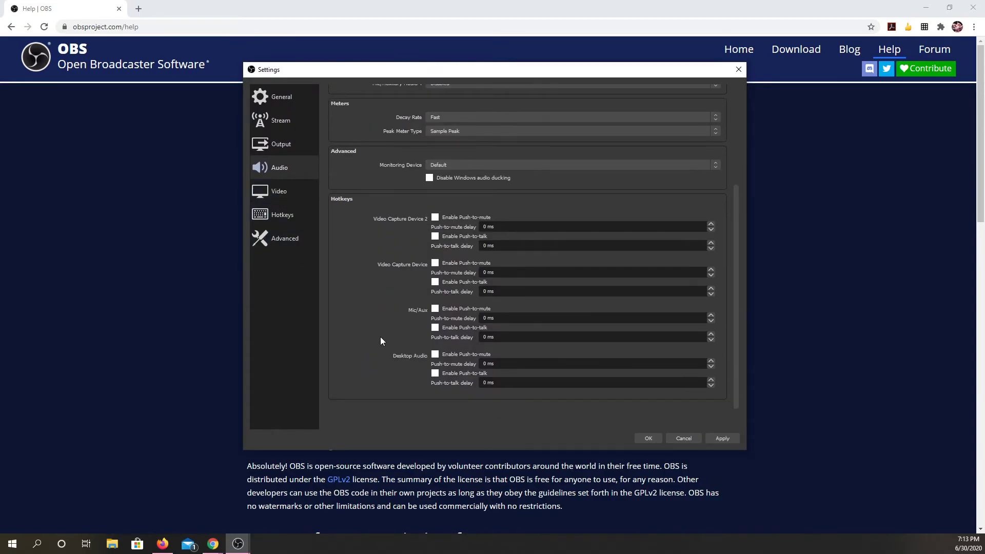
Step through the Video, Output, Video and Hotkeys pages, ending on Advanced
click(274, 193)
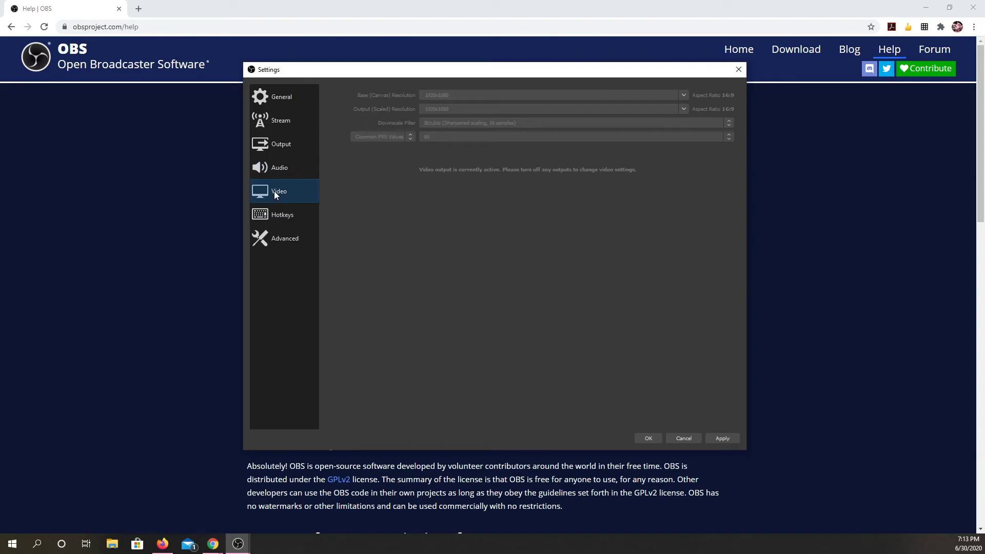
click(291, 144)
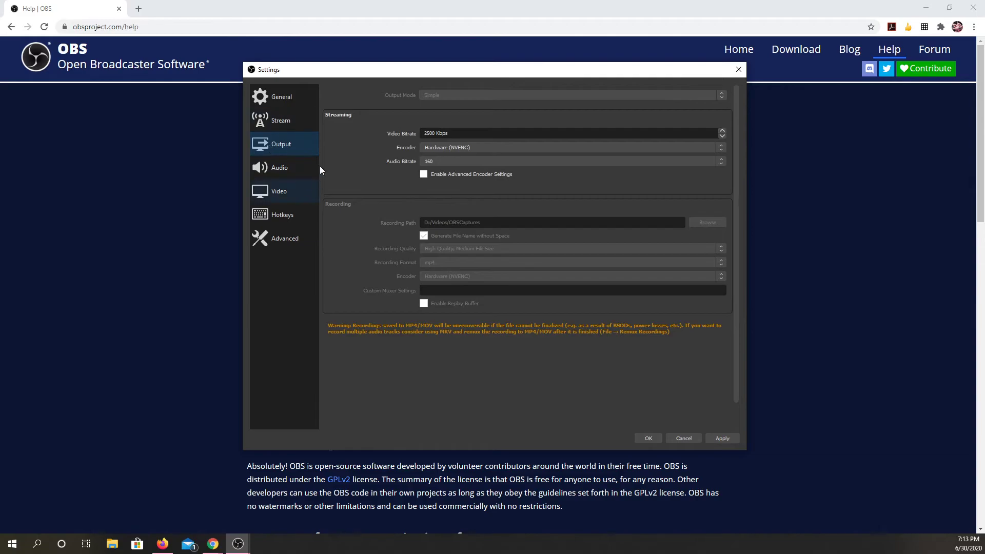
click(282, 200)
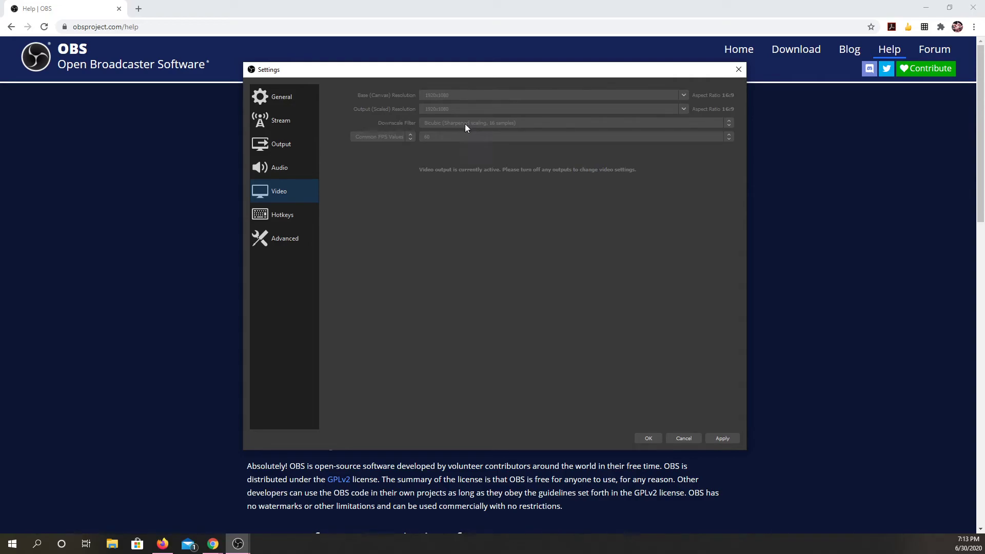
click(283, 220)
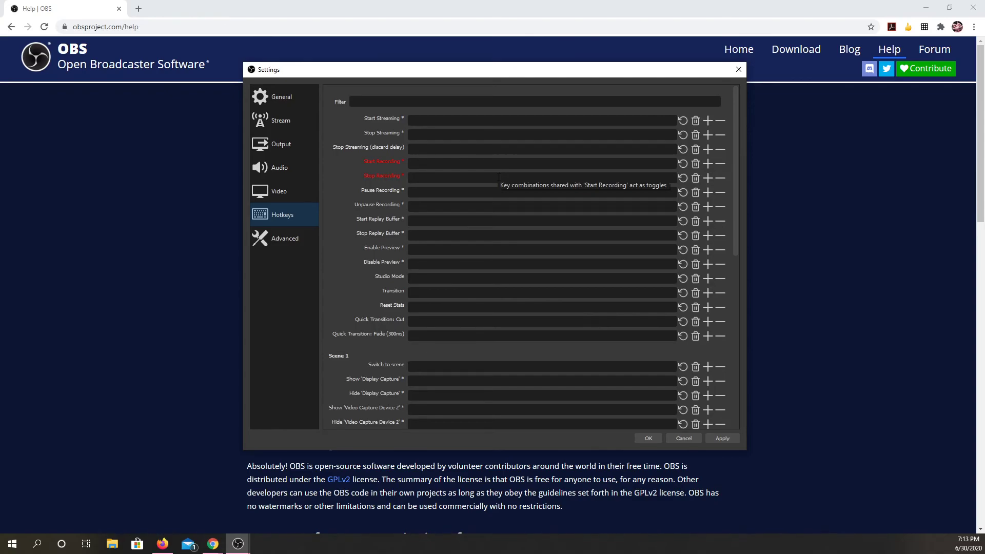
click(277, 246)
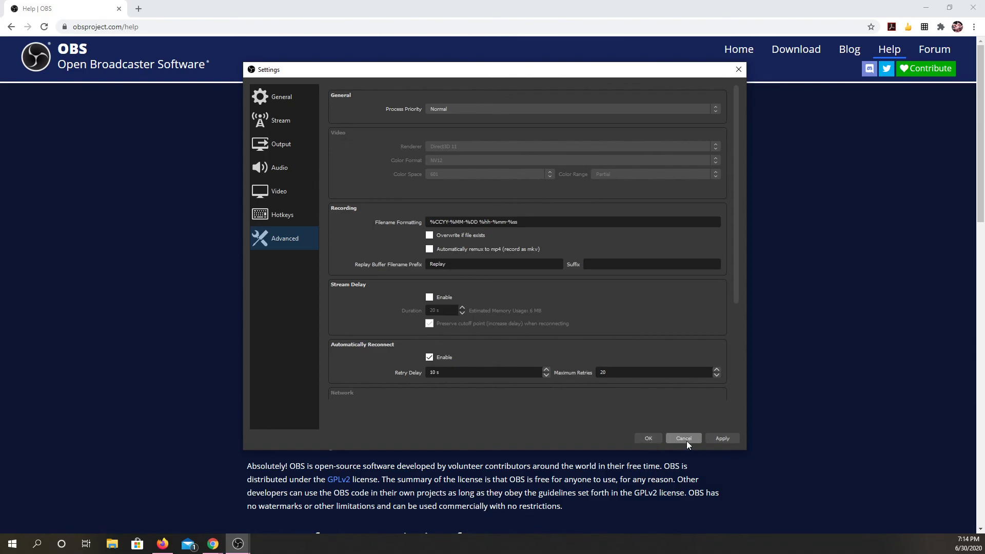
Apply the settings and confirm with OK to return to the main window
click(717, 441)
click(649, 438)
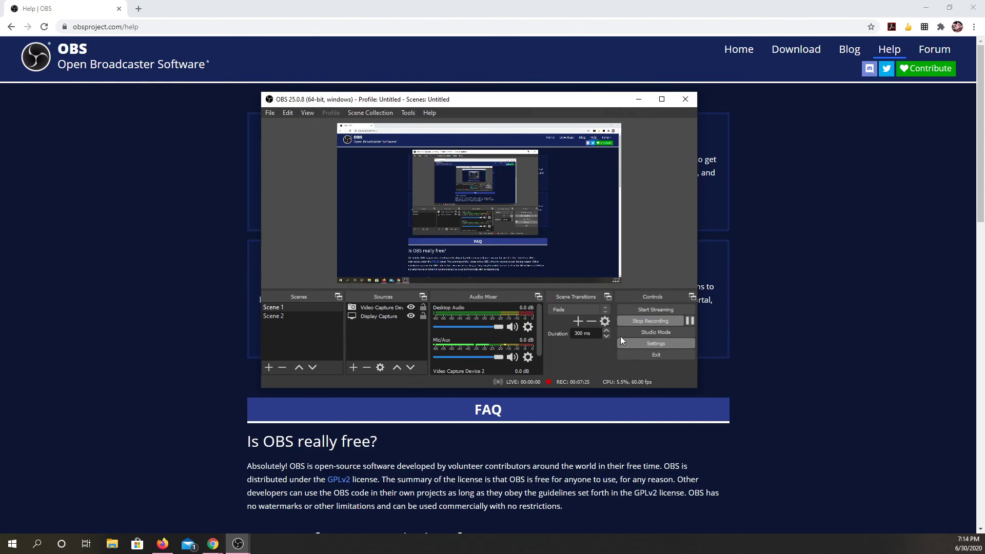